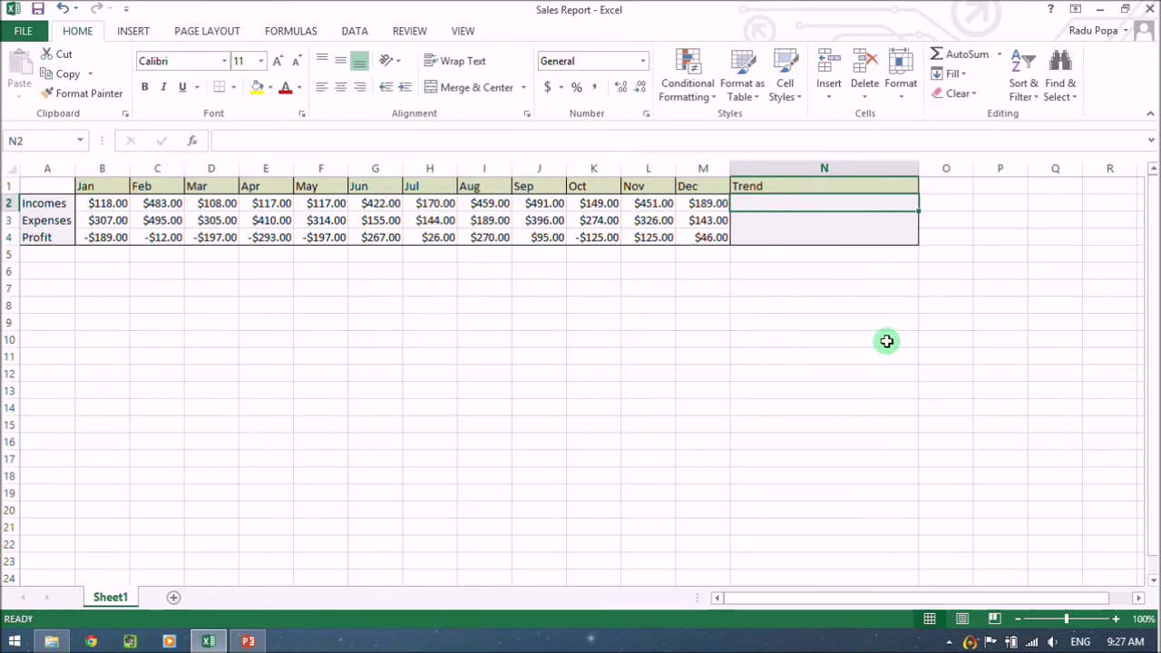
Insert a line sparkline in N2 for the Incomes row, using data range B2:M2.
left_click(136, 34)
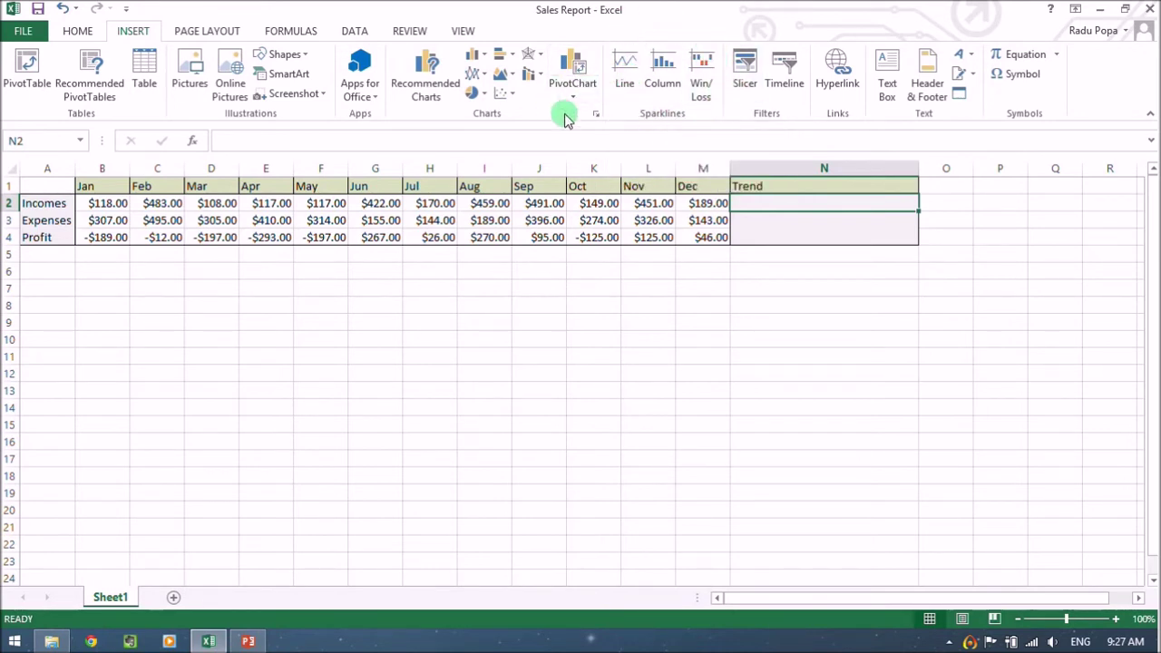
left_click(622, 63)
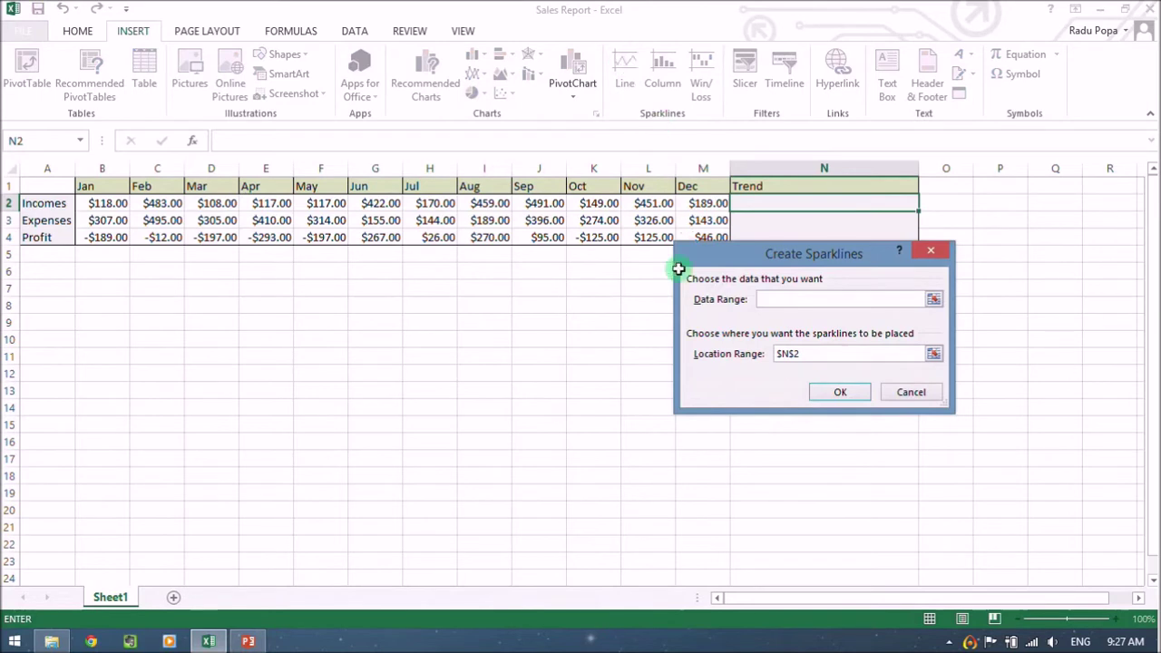
left_click_drag(98, 202, 707, 203)
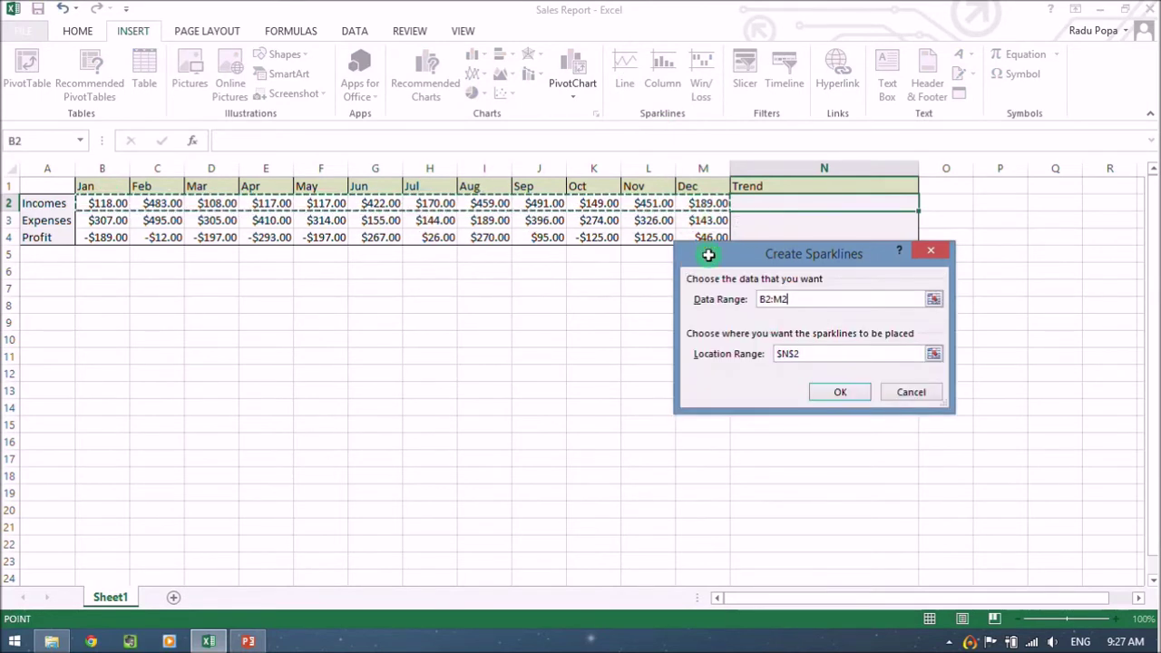
left_click(831, 353)
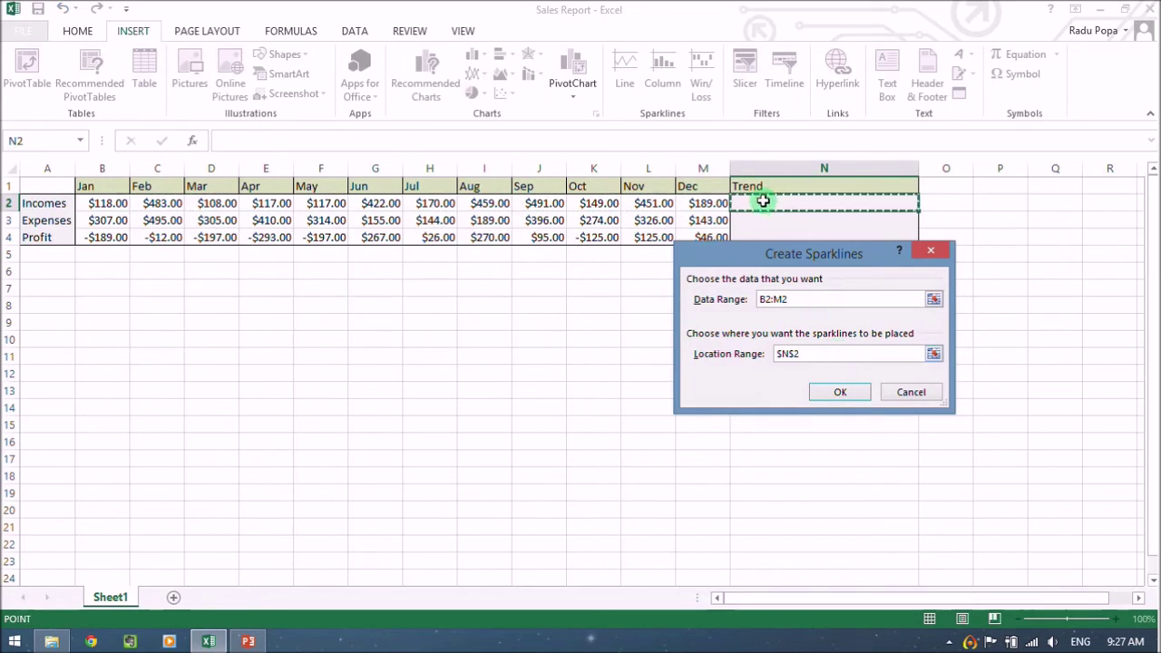
left_click(843, 392)
left_click(982, 288)
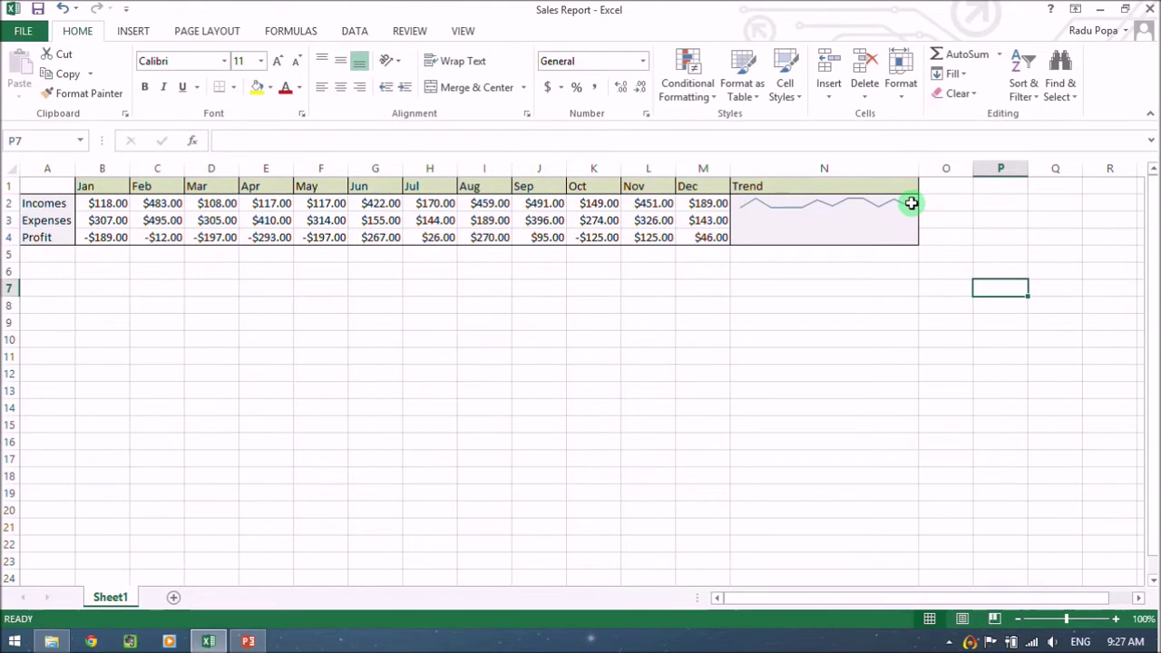
Insert a column sparkline in N3 for the Expenses row, using data range B3:M3.
left_click(807, 224)
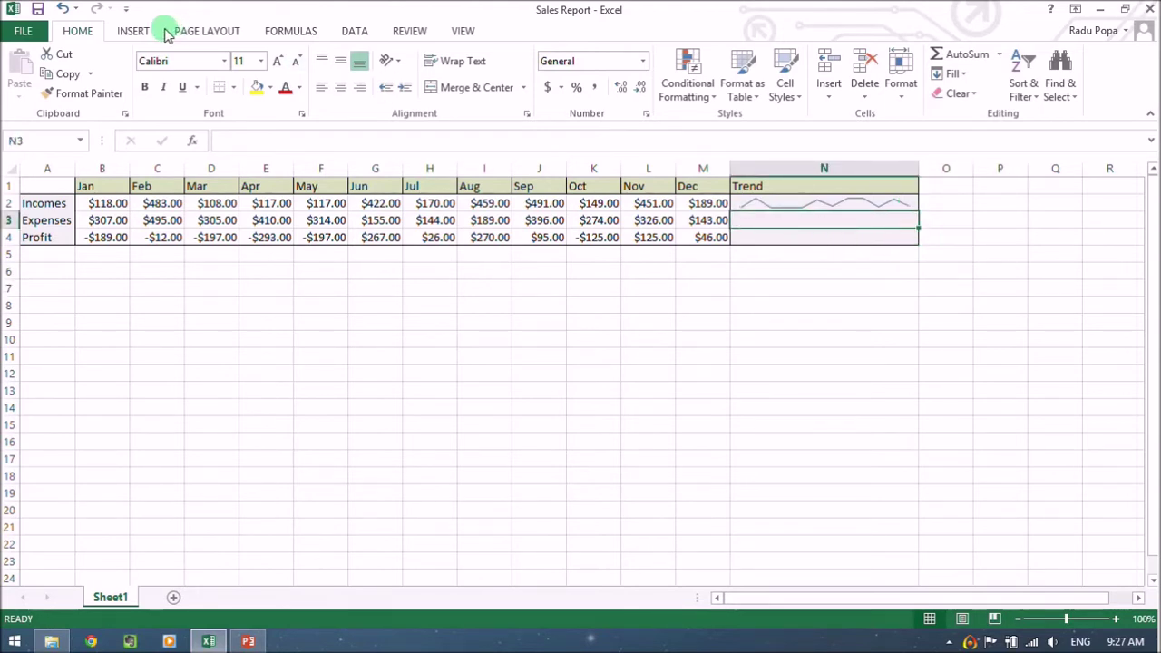
left_click(133, 31)
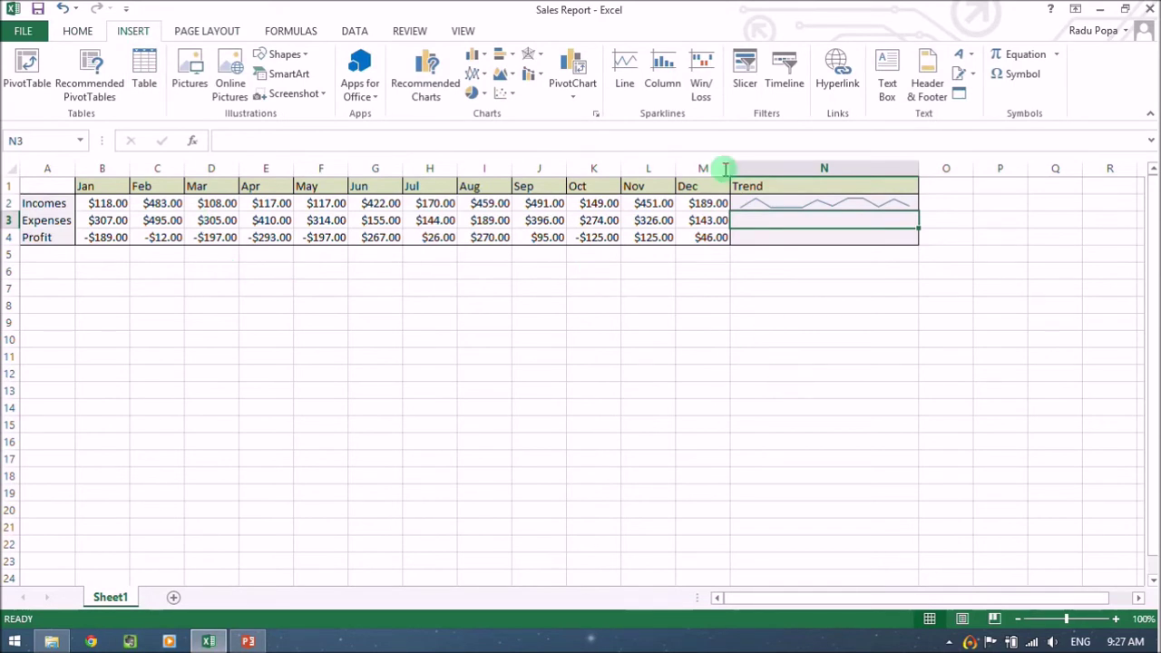
left_click(663, 71)
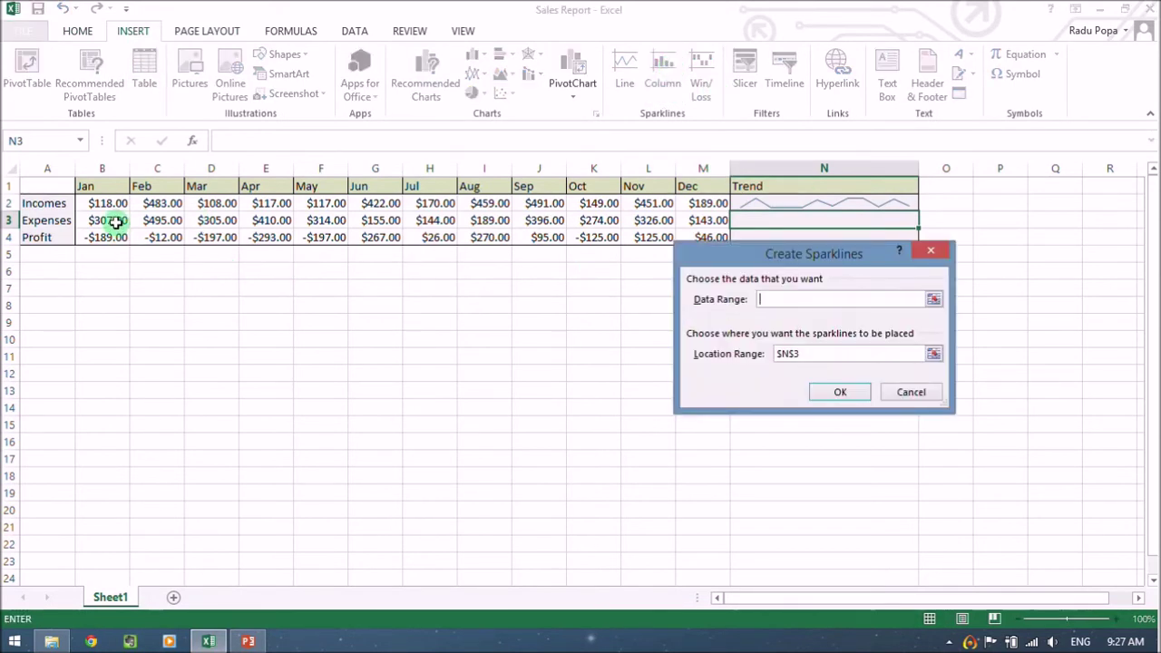
left_click_drag(104, 220, 715, 225)
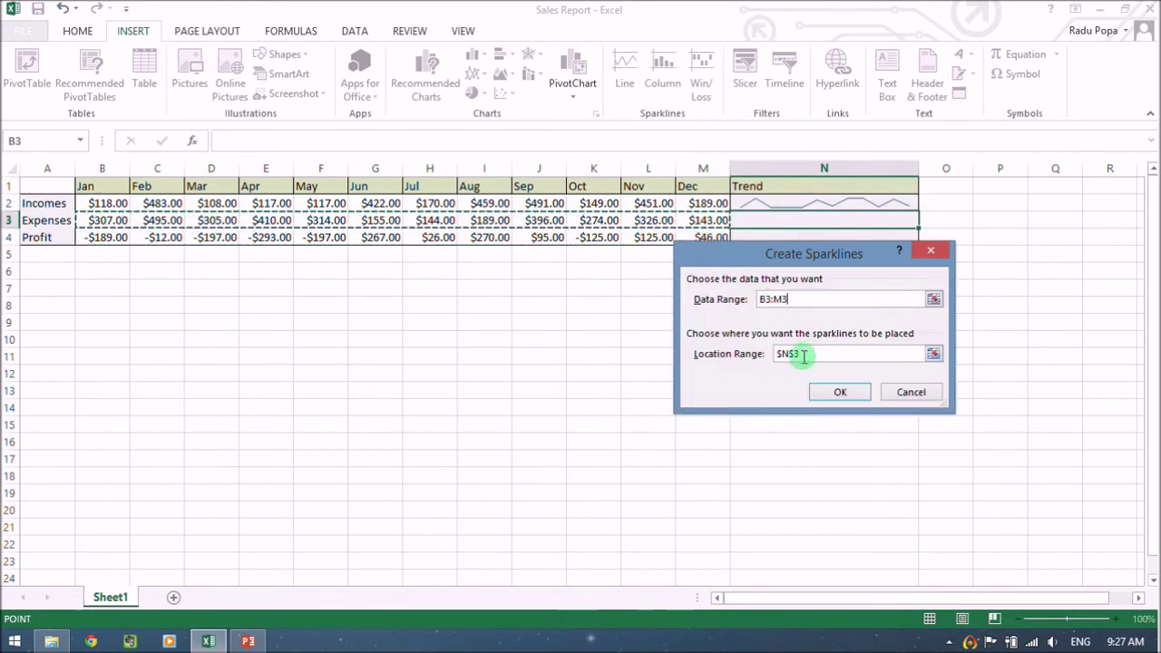
left_click(811, 353)
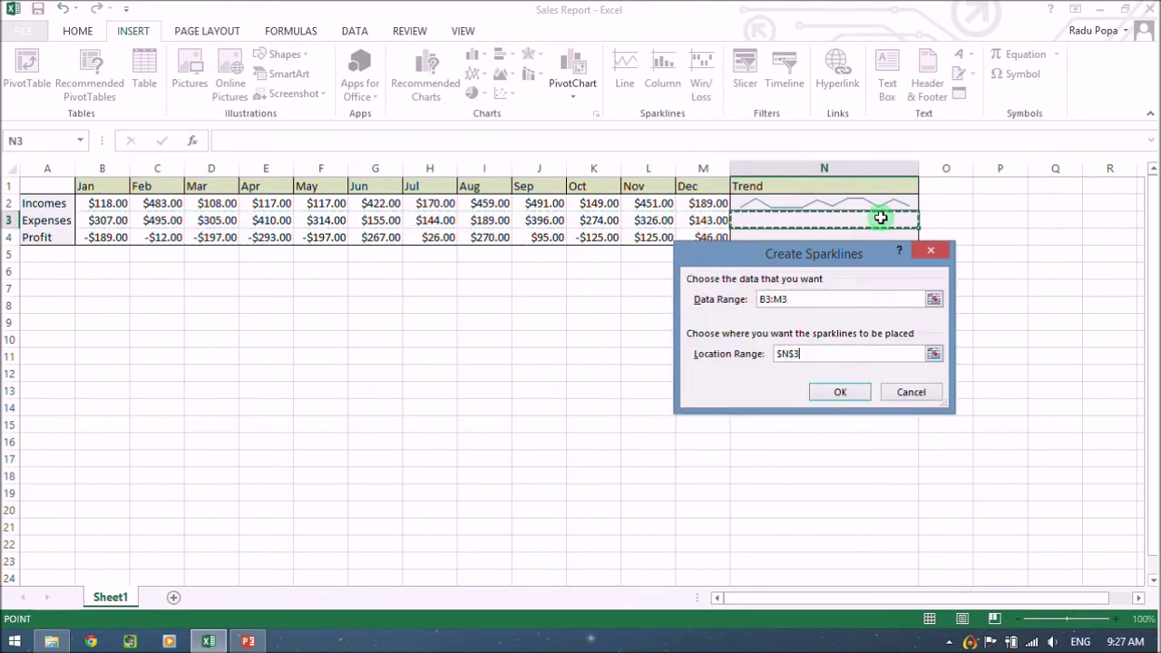
left_click(840, 392)
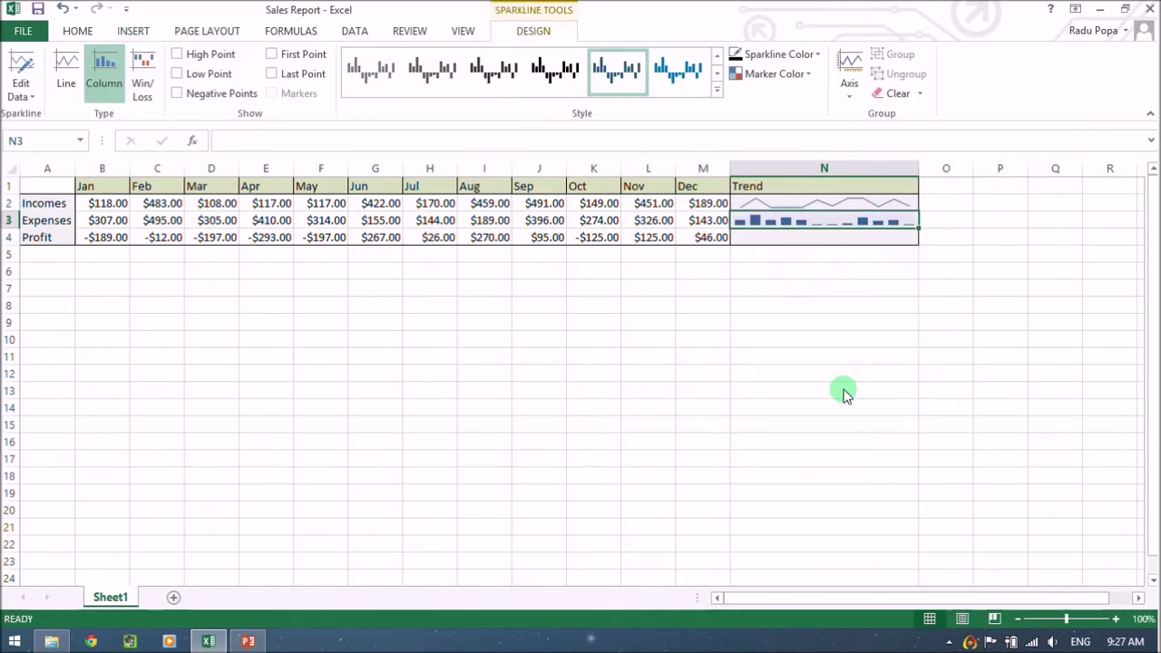
Insert a Win/Loss sparkline in N4 for the Profit row, using data range B4:M4.
left_click(797, 238)
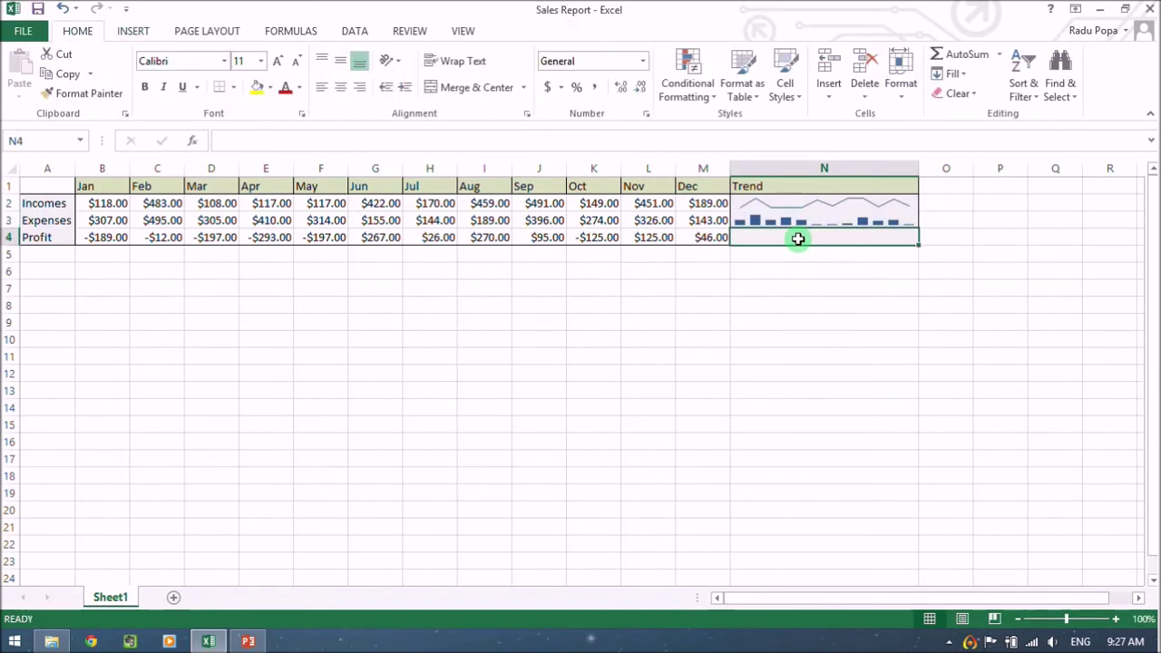
left_click(133, 31)
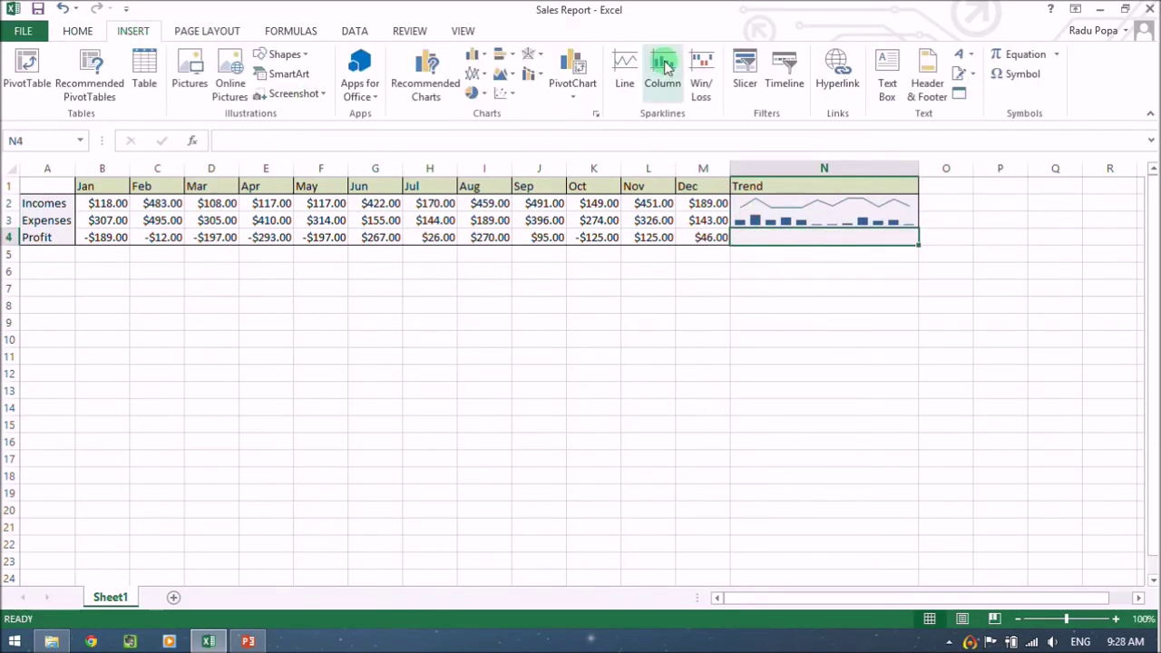
left_click(700, 77)
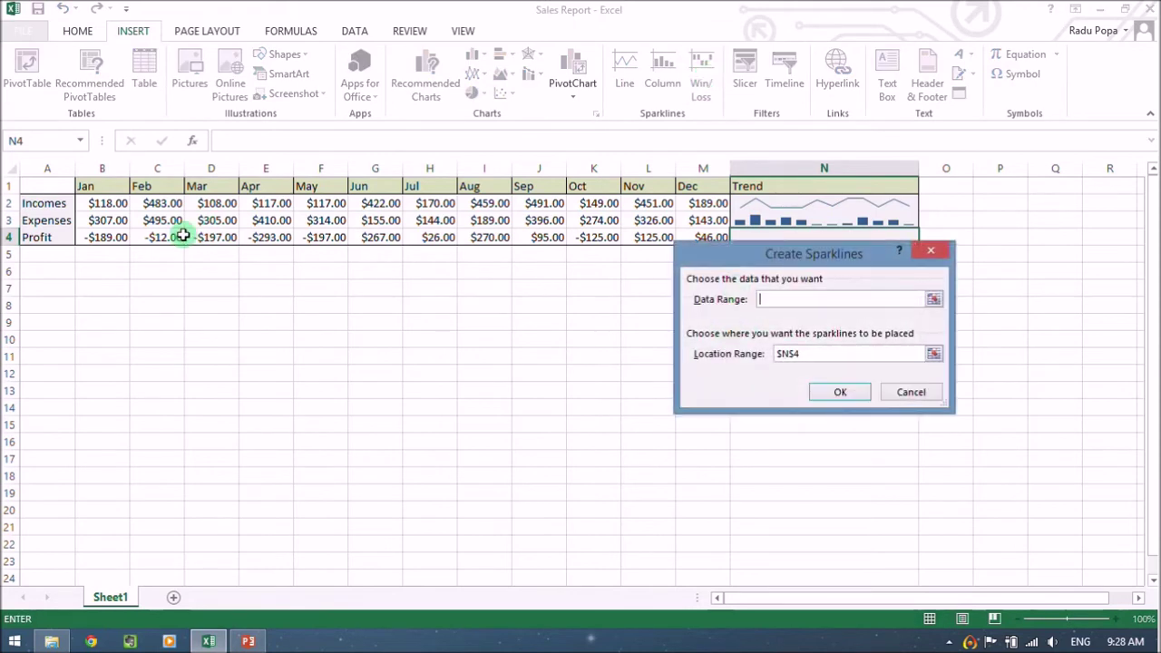
left_click_drag(114, 236, 708, 242)
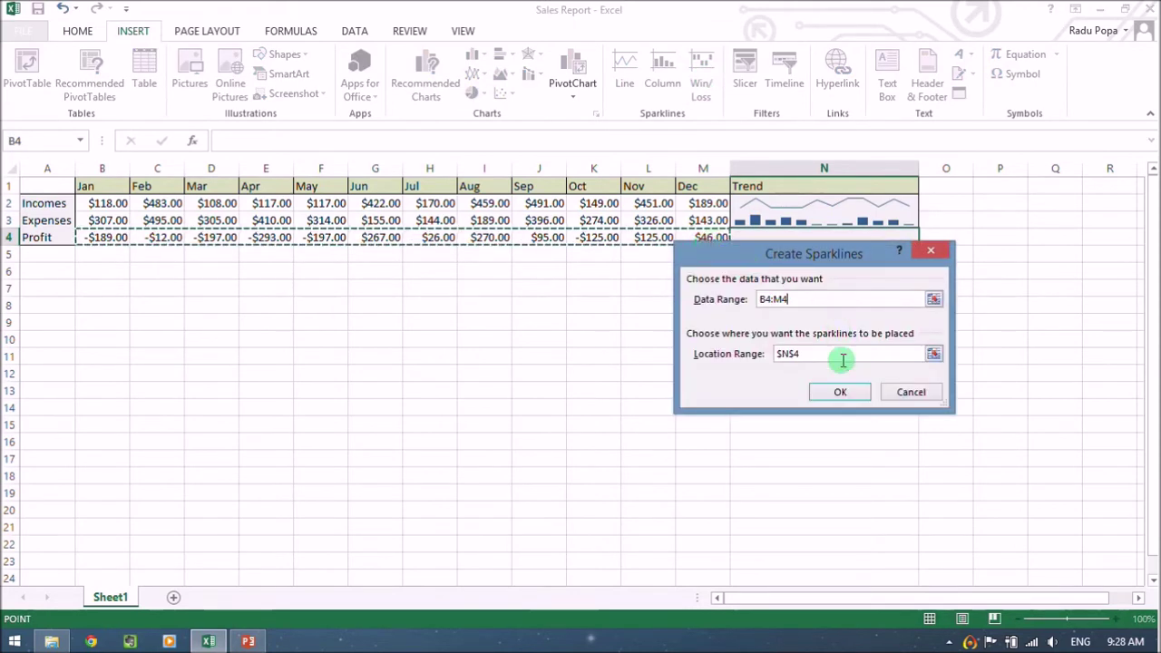
left_click(838, 392)
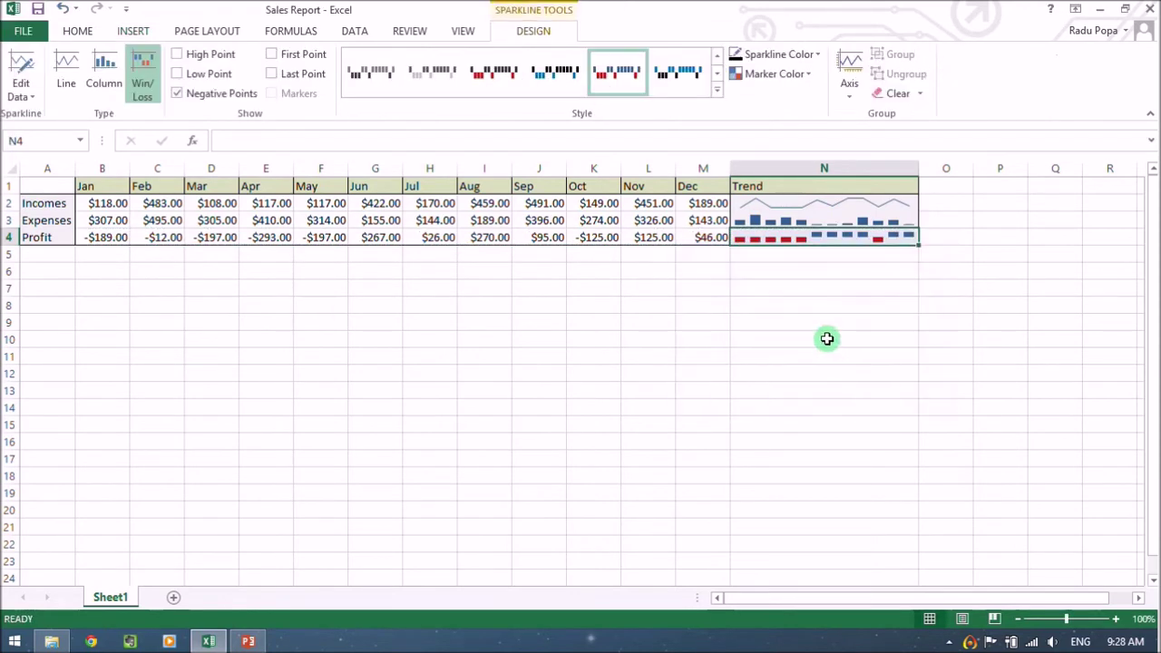
Widen the Trend column N slightly so its sparklines stretch with the cells.
left_click(816, 290)
left_click(808, 256)
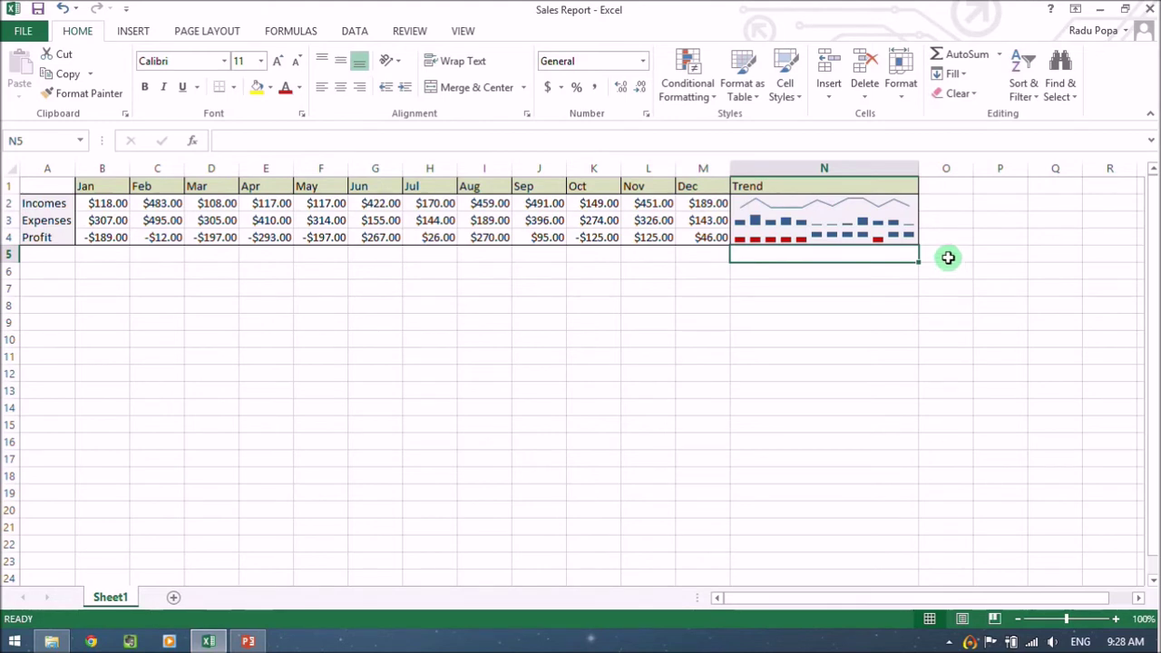
left_click_drag(919, 169, 932, 169)
left_click(998, 283)
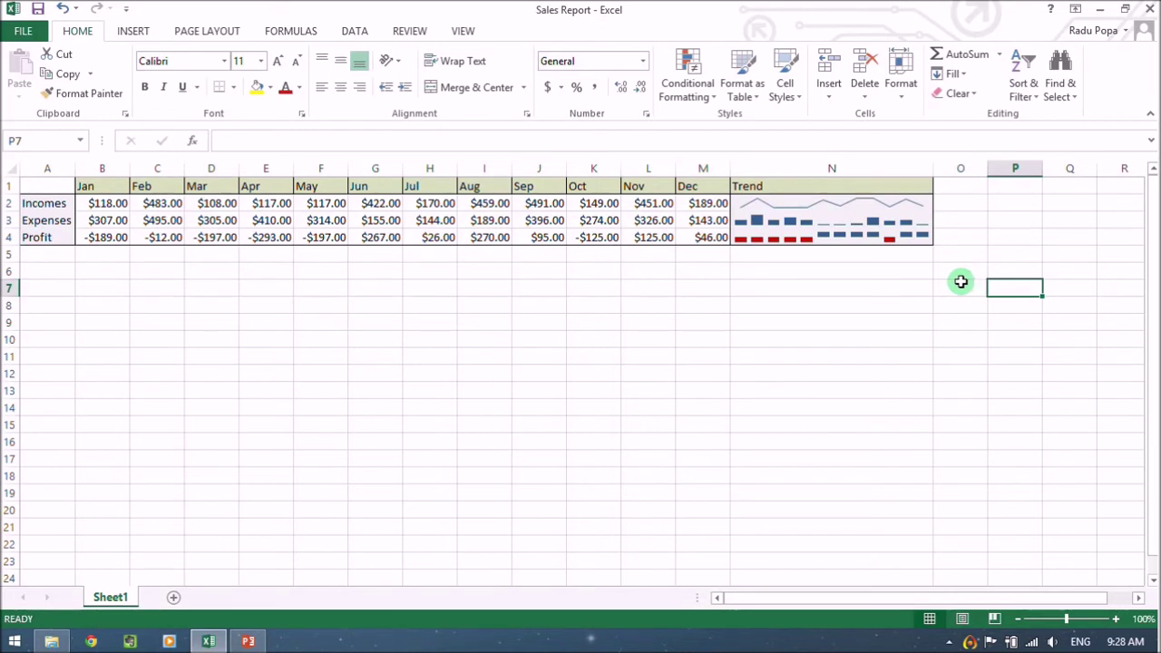
Change the Incomes sparkline in N2 to the Column type and highlight only its high and low points.
left_click(795, 204)
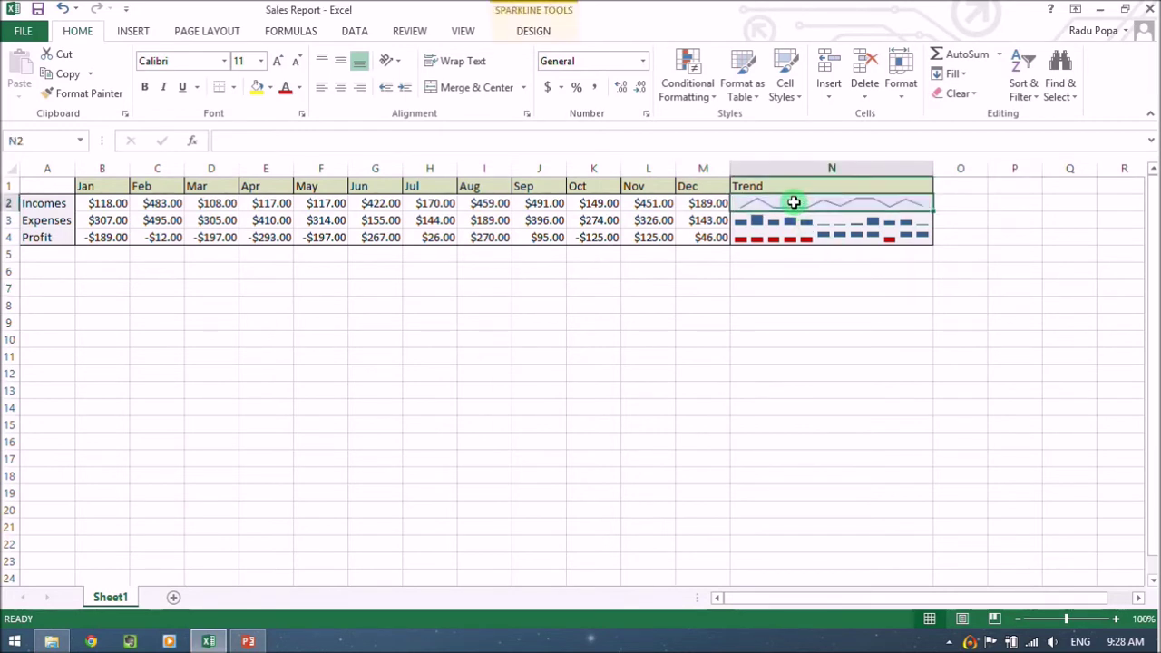
left_click(580, 9)
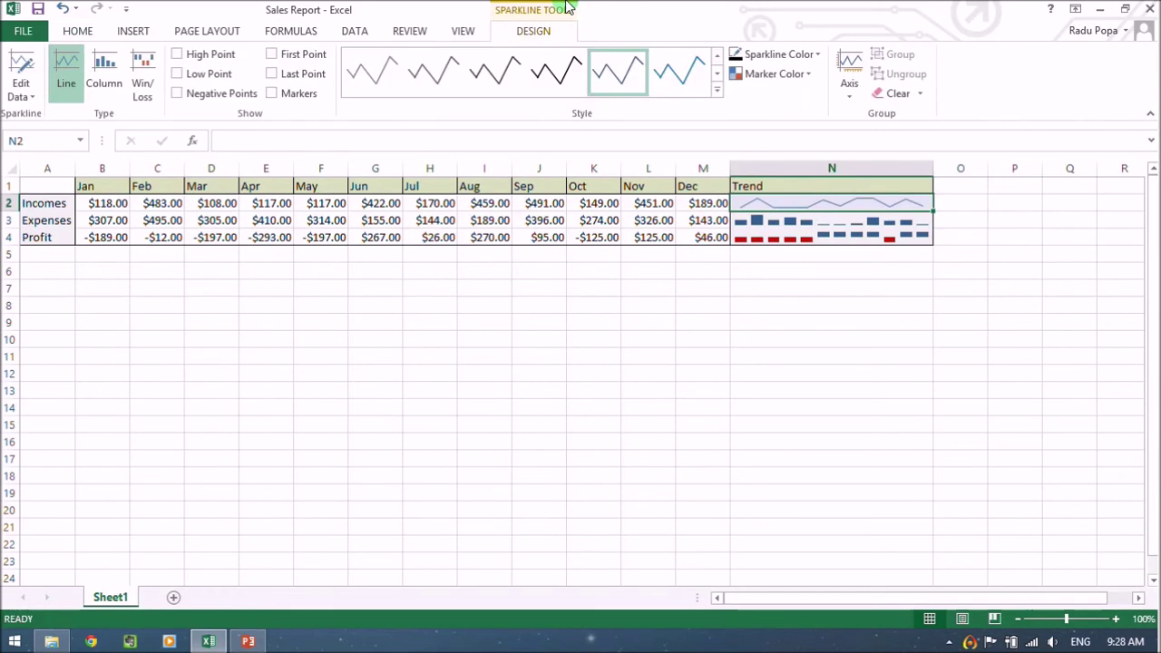
left_click(20, 95)
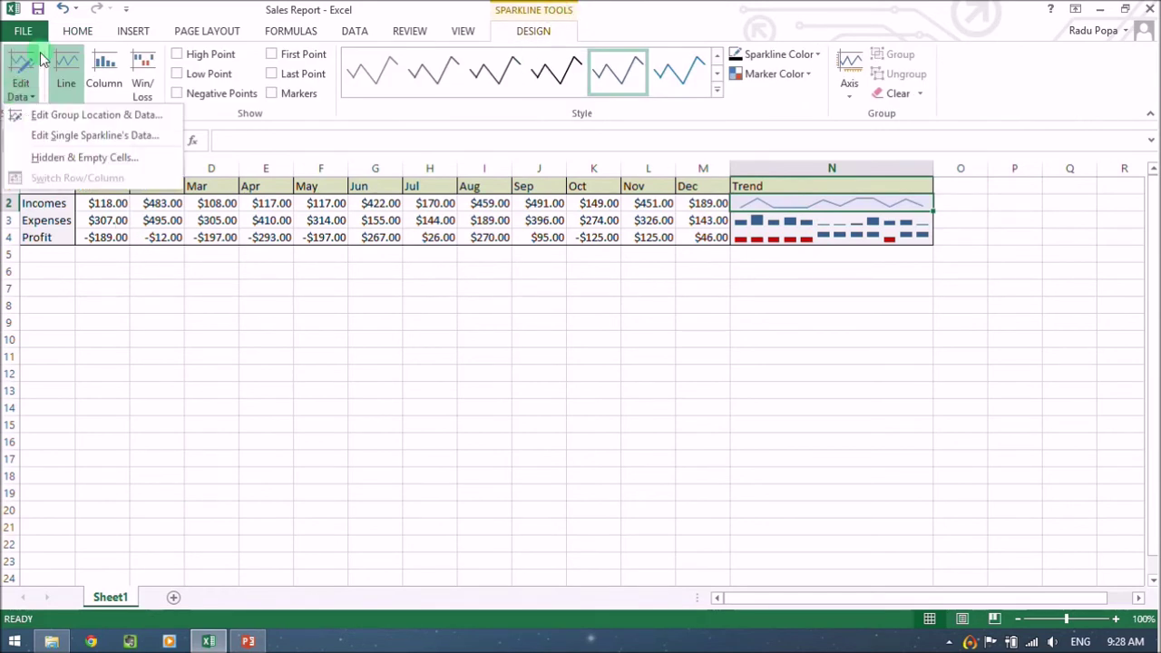
left_click(169, 4)
left_click(100, 94)
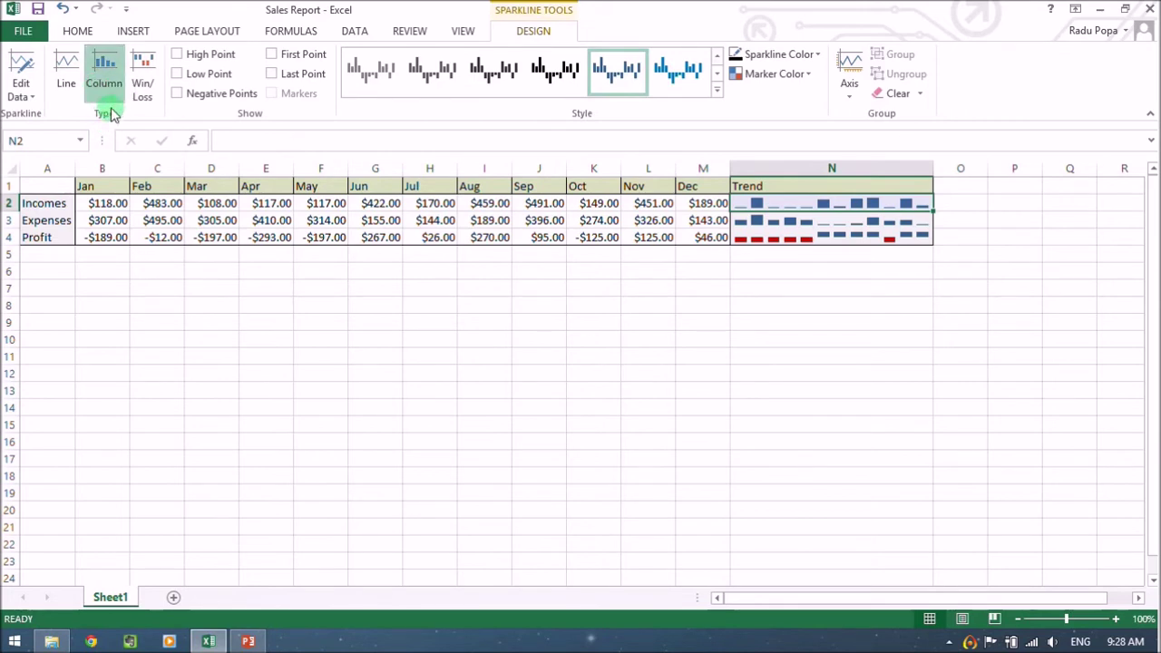
left_click(177, 54)
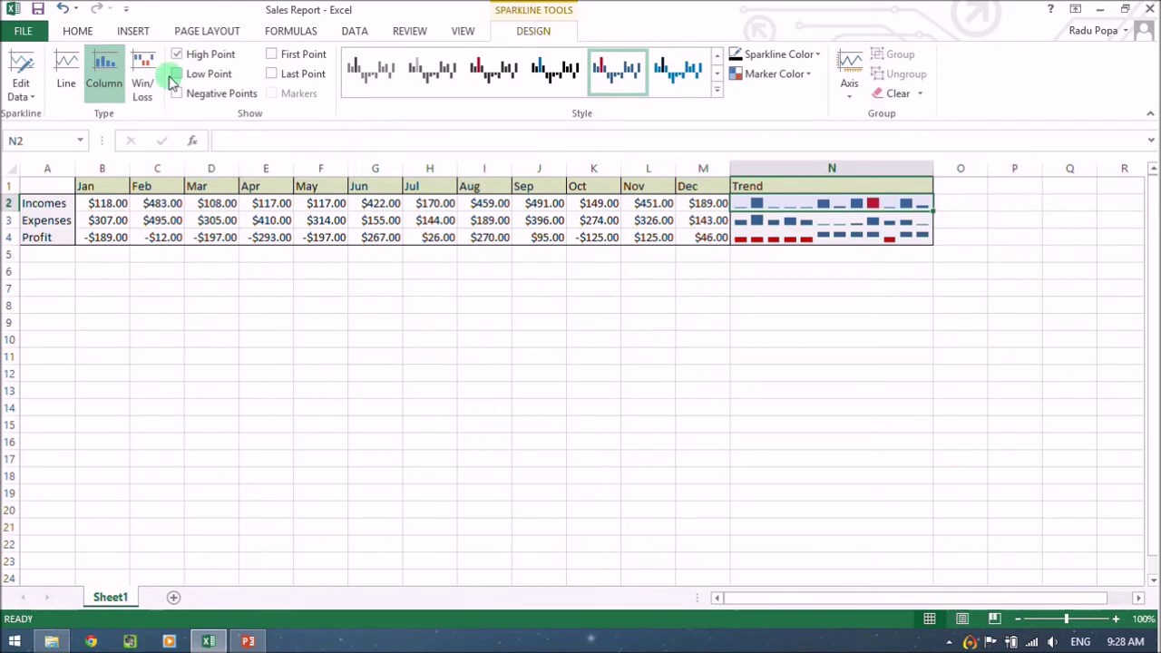
left_click(271, 55)
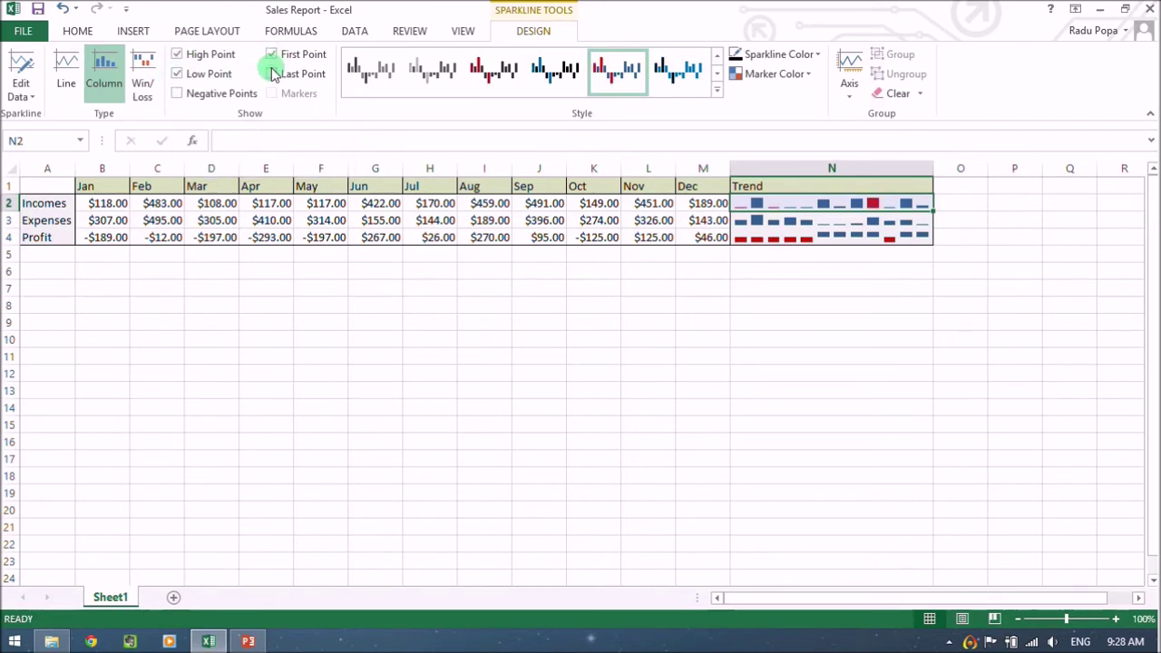
left_click(271, 54)
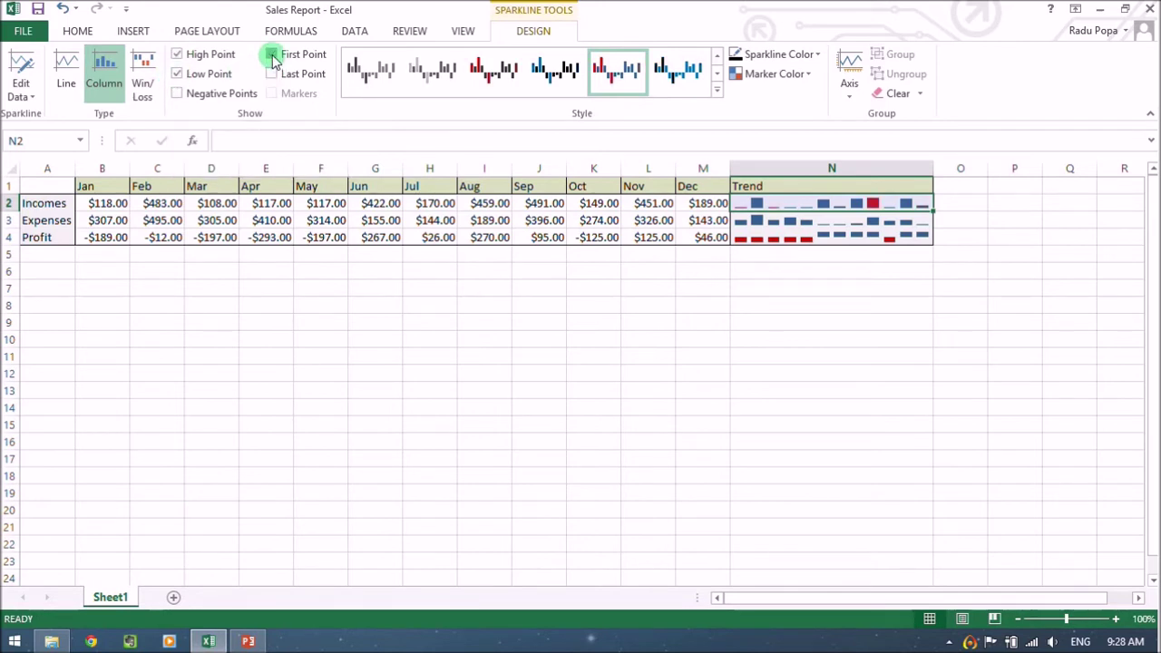
Examine the available sparkline styles and the horizontal and vertical axis options for the Incomes sparkline.
left_click(716, 90)
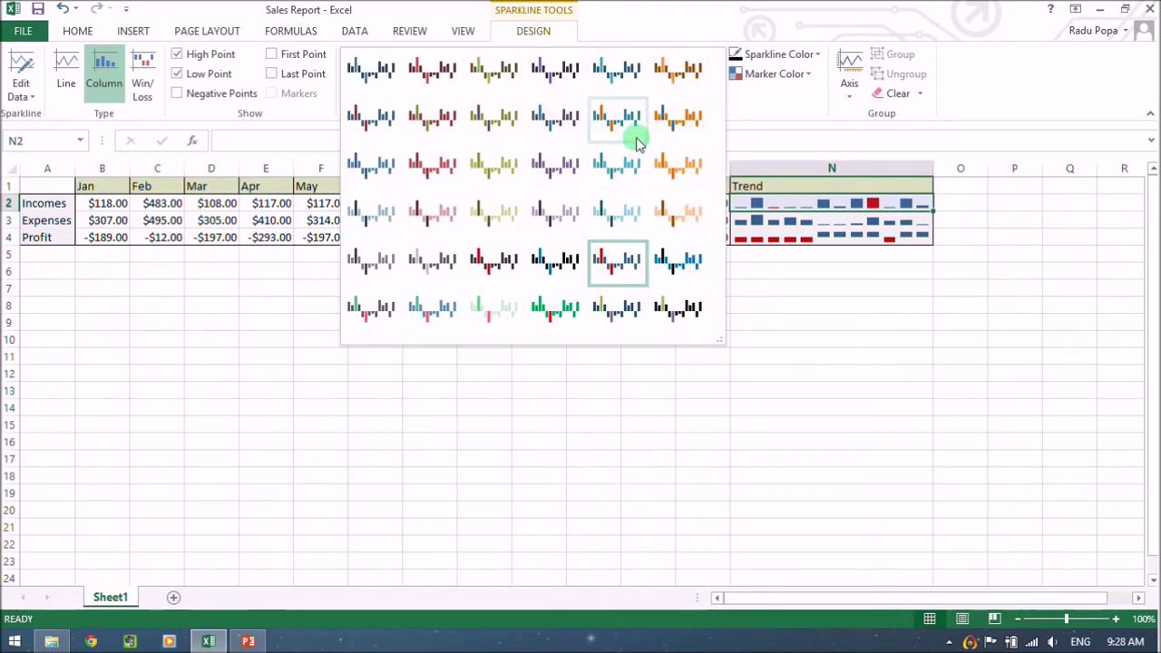
left_click(739, 7)
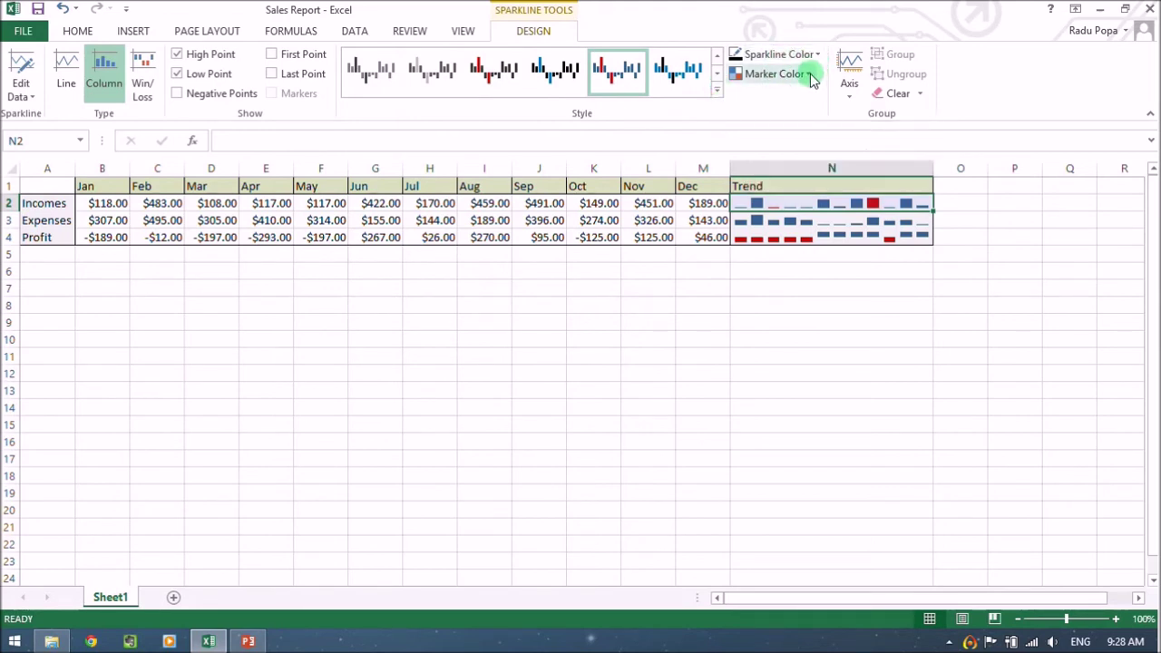
left_click(846, 95)
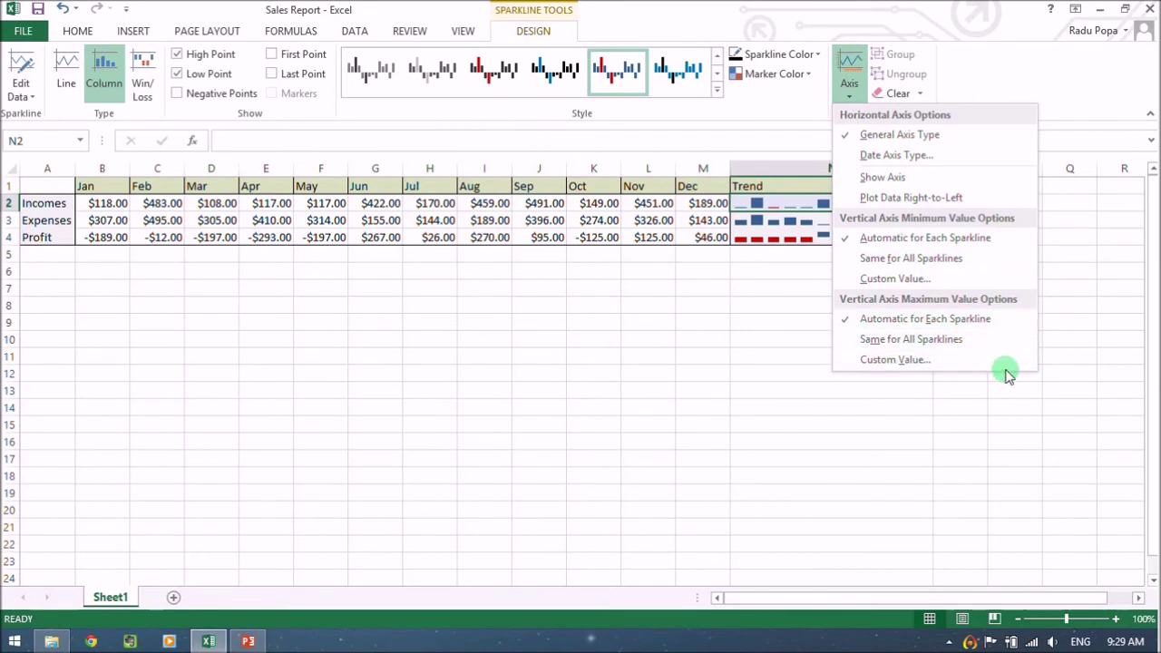
left_click(617, 327)
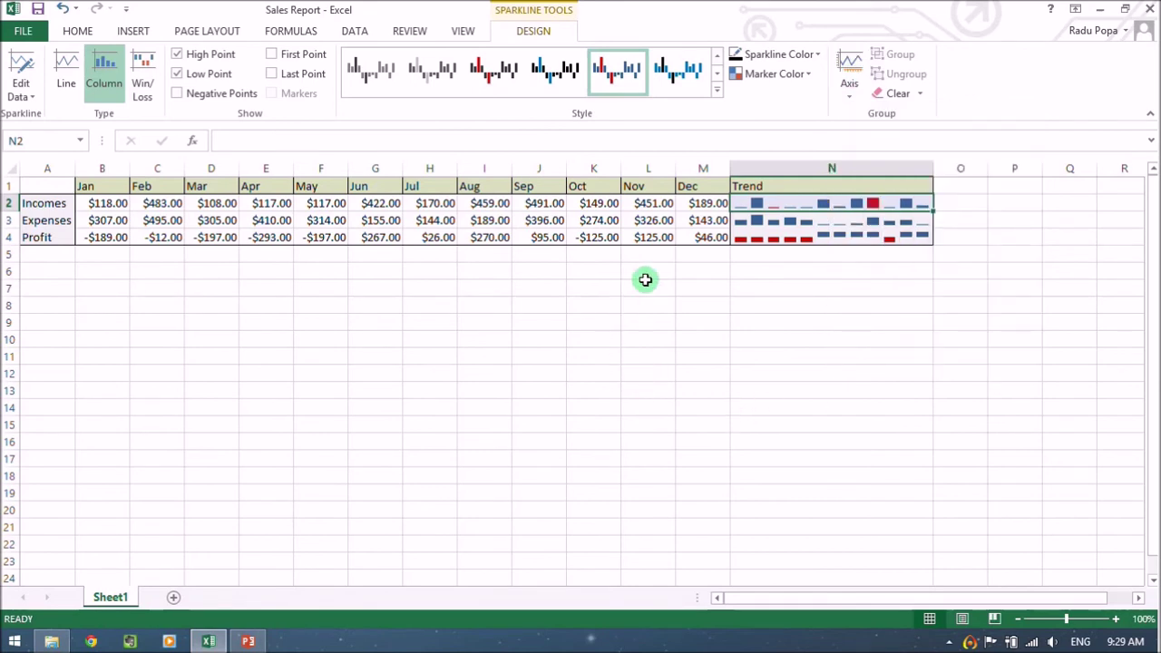
left_click(657, 259)
left_click(885, 203)
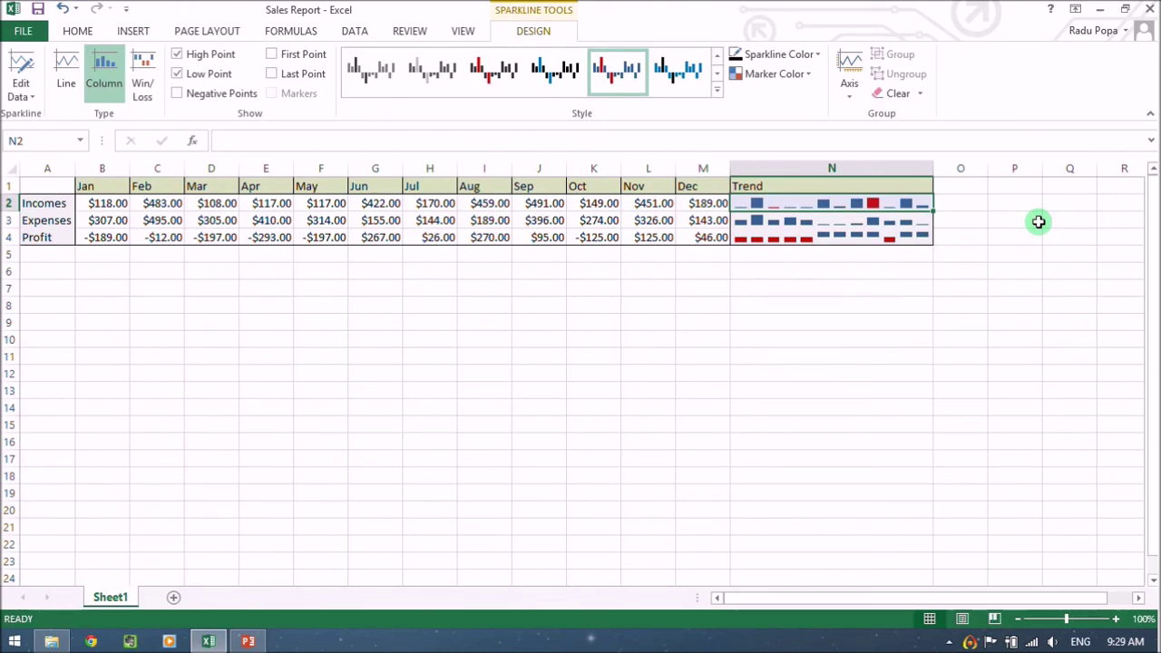
left_click(855, 224)
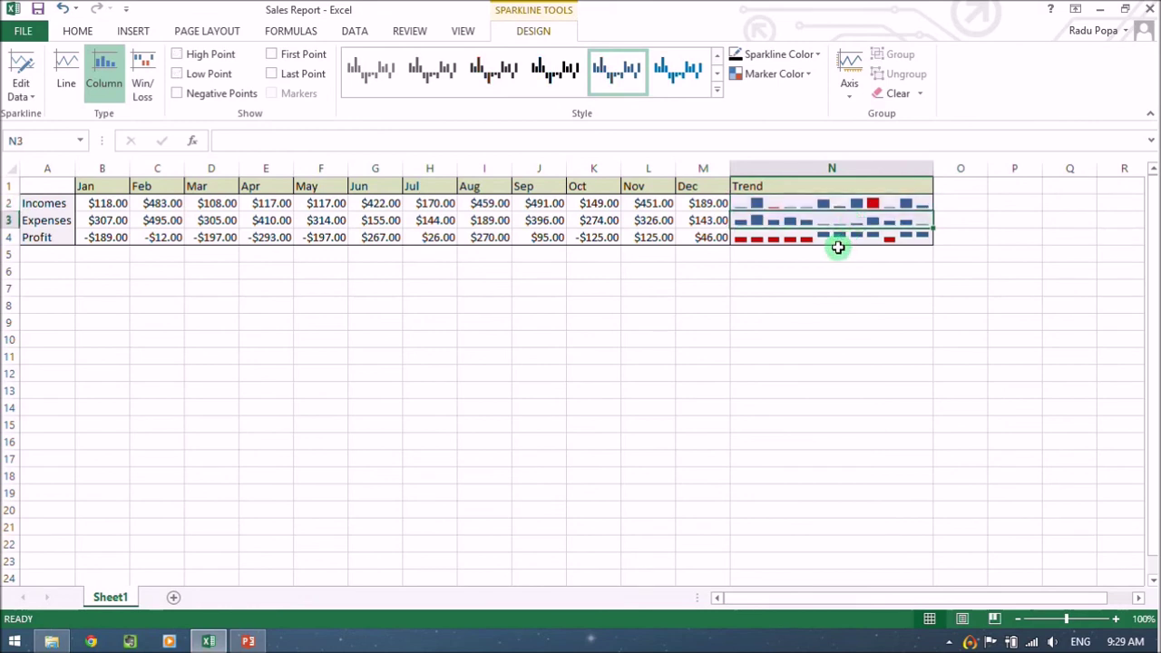
left_click(838, 254)
Try the Column and Win/Loss types on the Incomes sparkline in N2 and set it to the Line type.
left_click(855, 205)
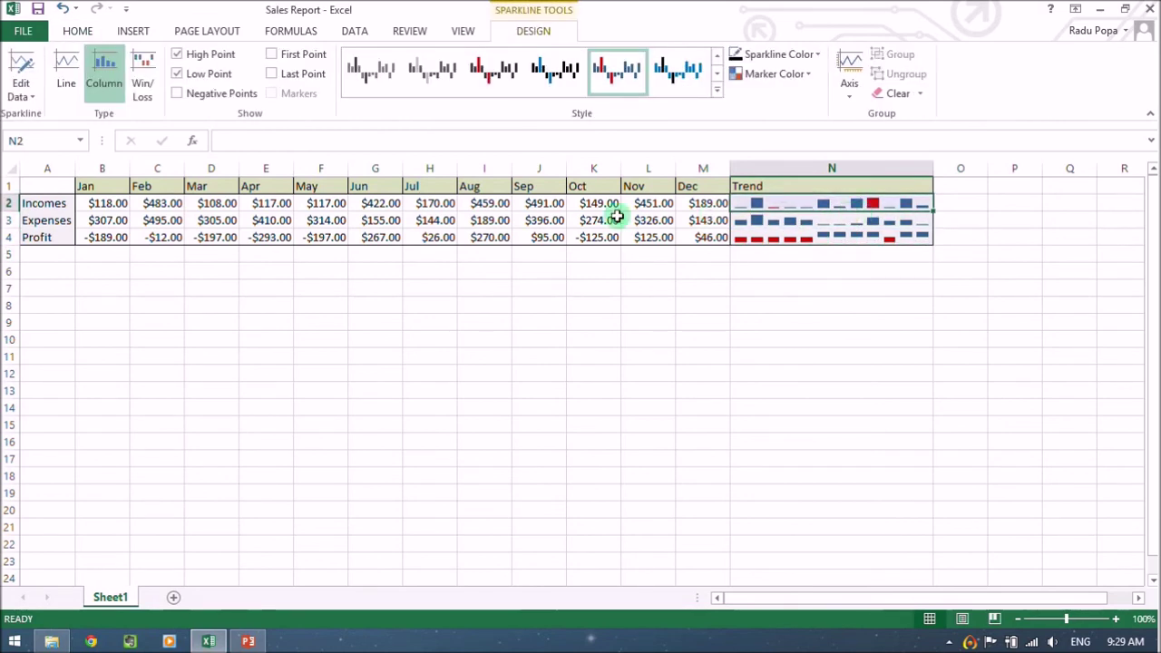
left_click(66, 85)
left_click(103, 73)
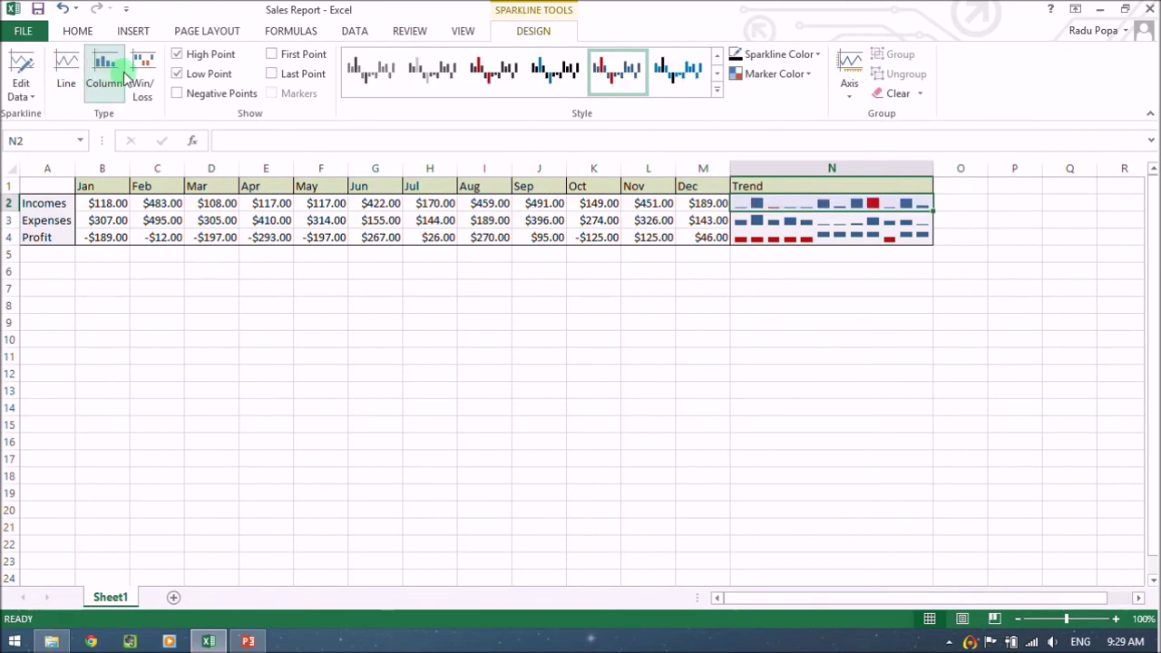
left_click(142, 78)
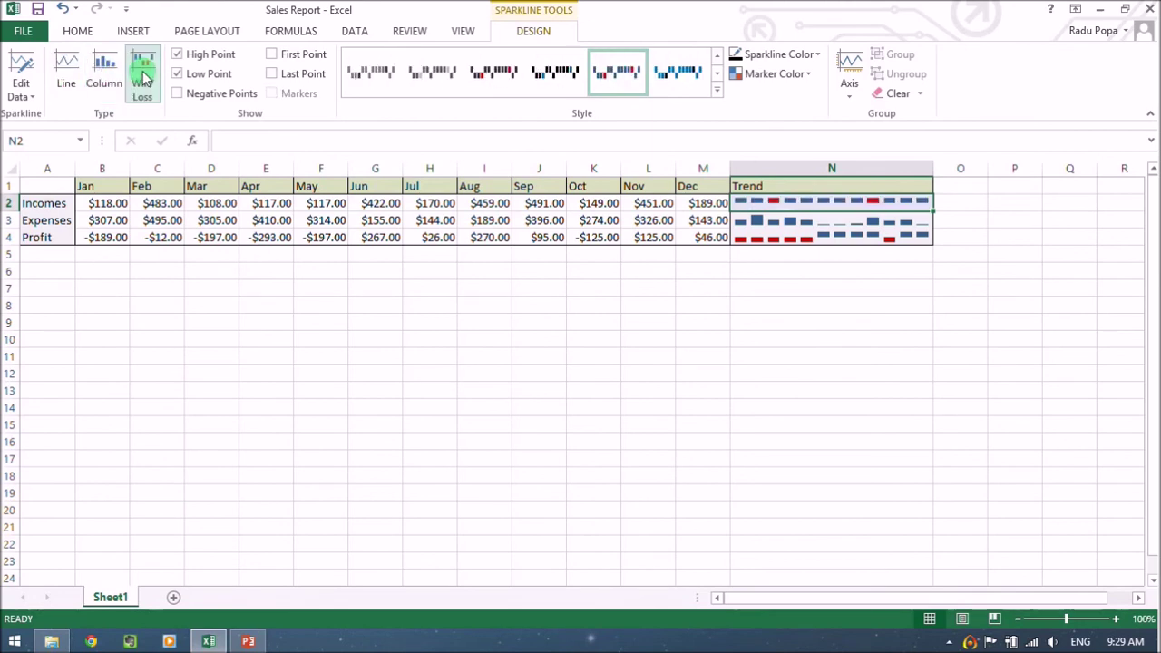
left_click(67, 82)
left_click(918, 284)
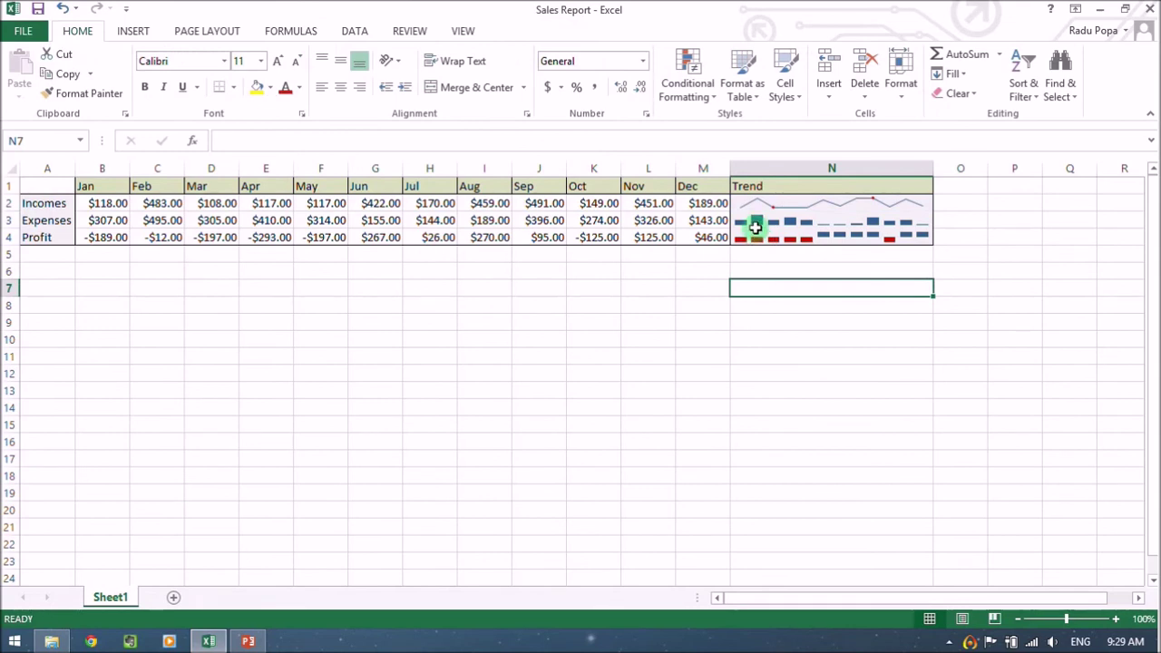
left_click(826, 238)
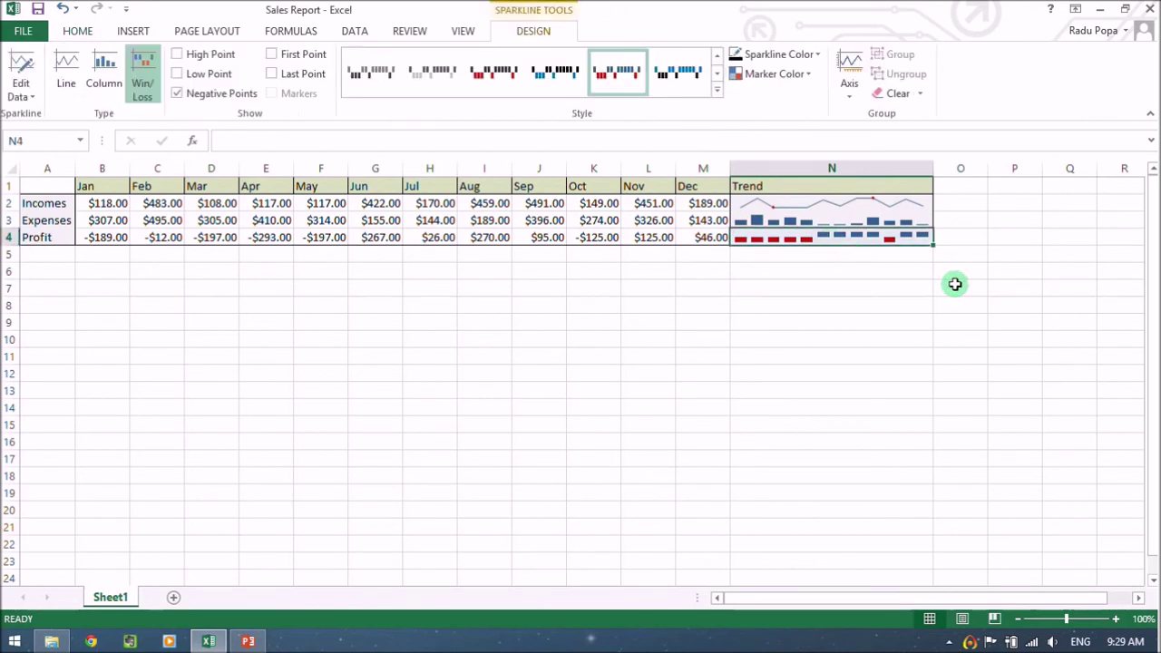